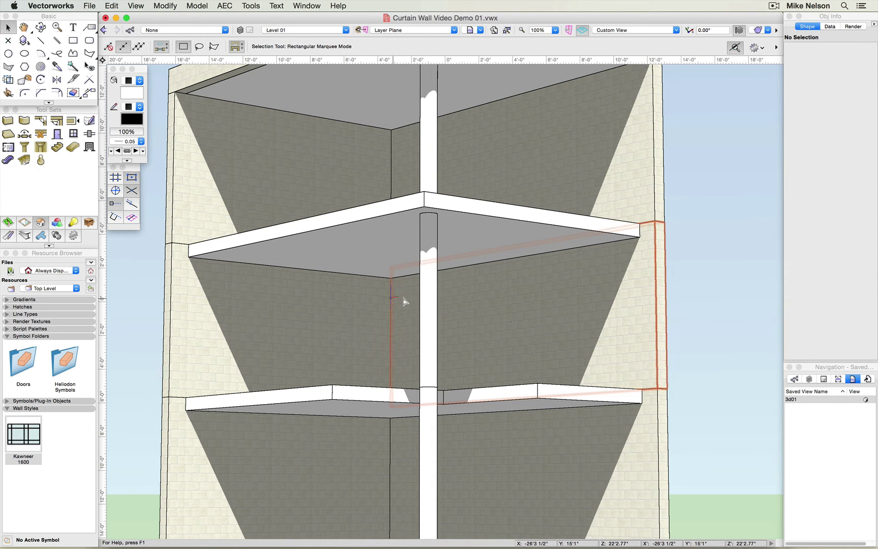
- Orbit the 3D view to look down into the open ground floor
left_click(37, 28)
left_click_drag(417, 248, 416, 271)
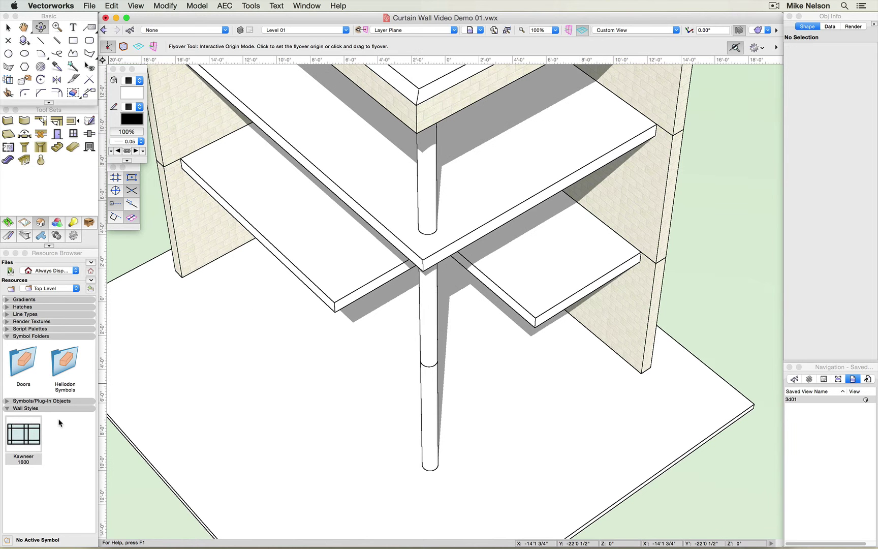
- Draw a Kawneer 1600 curtain wall from the right brick wall, via the front corner, to the left brick wall
double_click(24, 446)
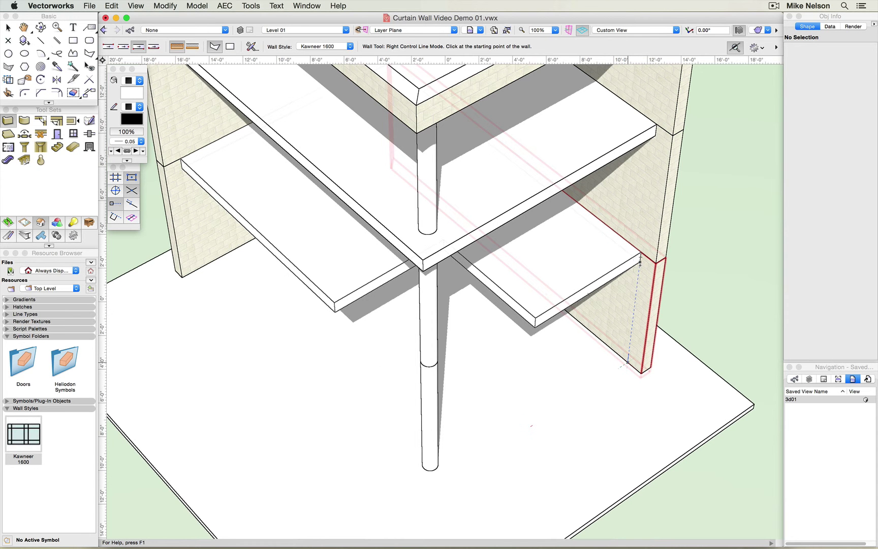
left_click(640, 262)
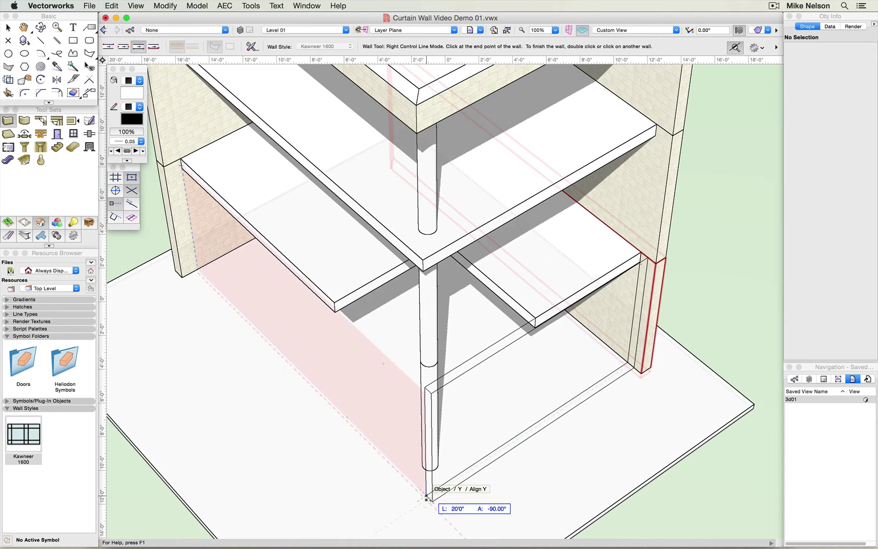
left_click(427, 497)
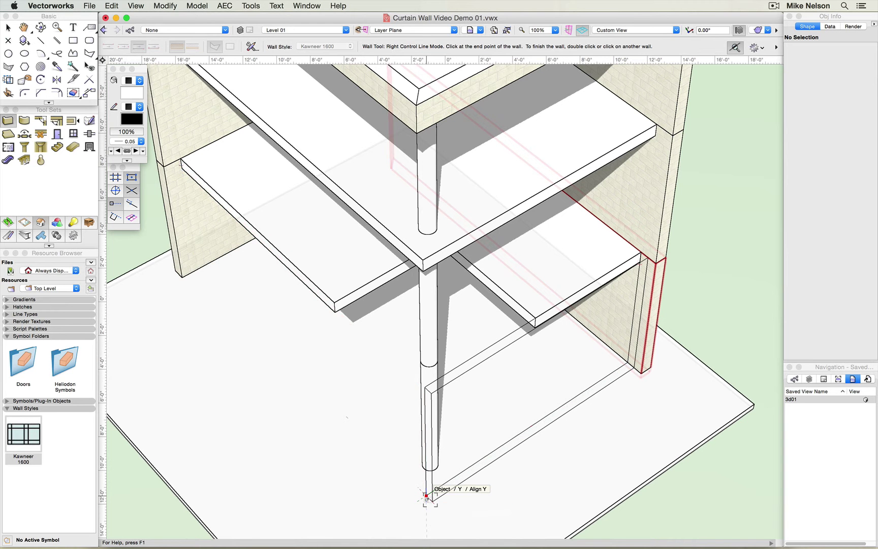
double_click(199, 273)
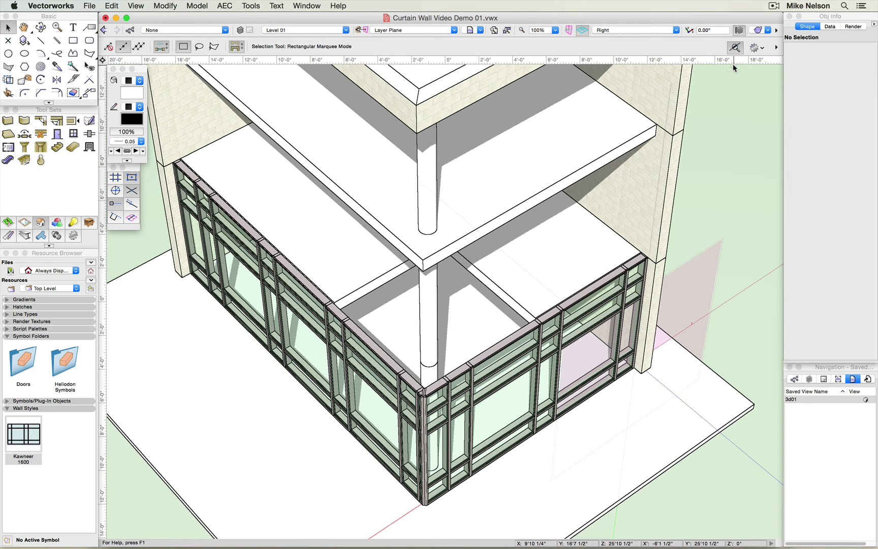
- In Right view, shift the front curtain wall's vertical mullion grid sideways along the wall
key("KP_6")
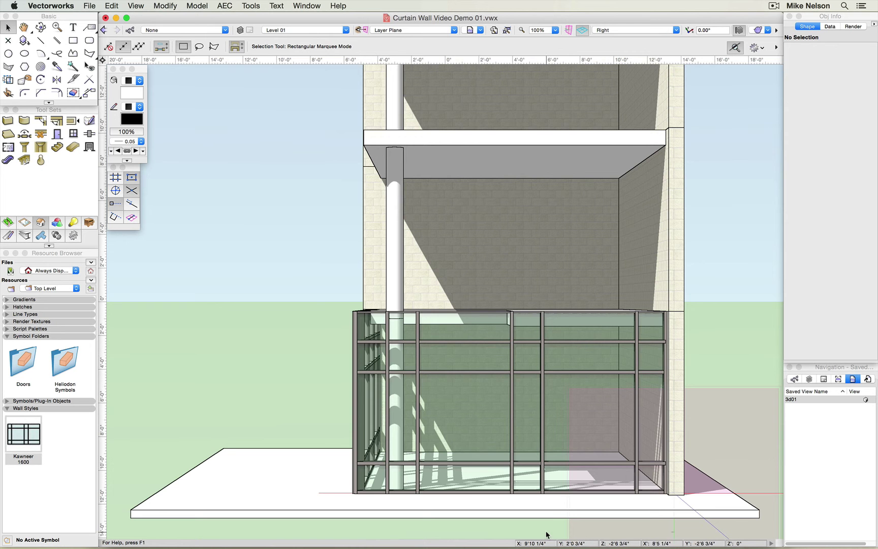
scroll(529, 483, "up", 3)
scroll(529, 486, "up", 5)
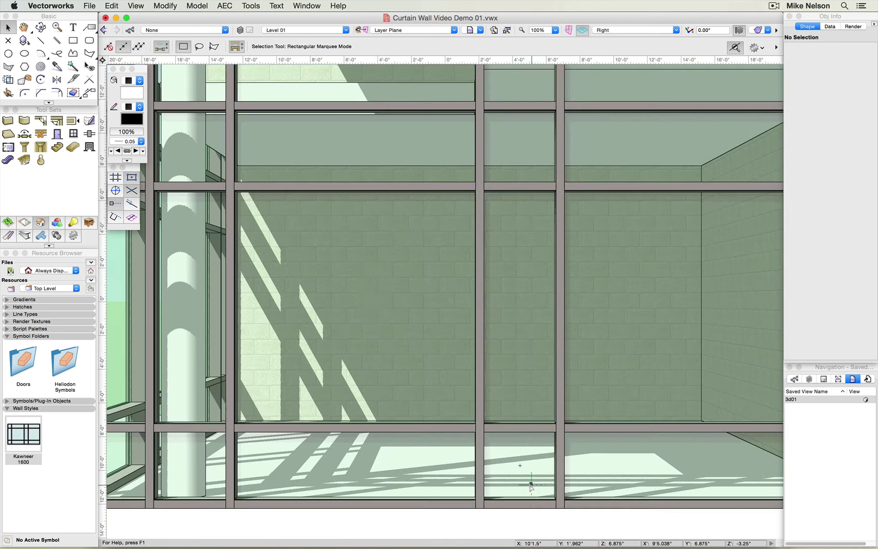
scroll(505, 457, "down", 3)
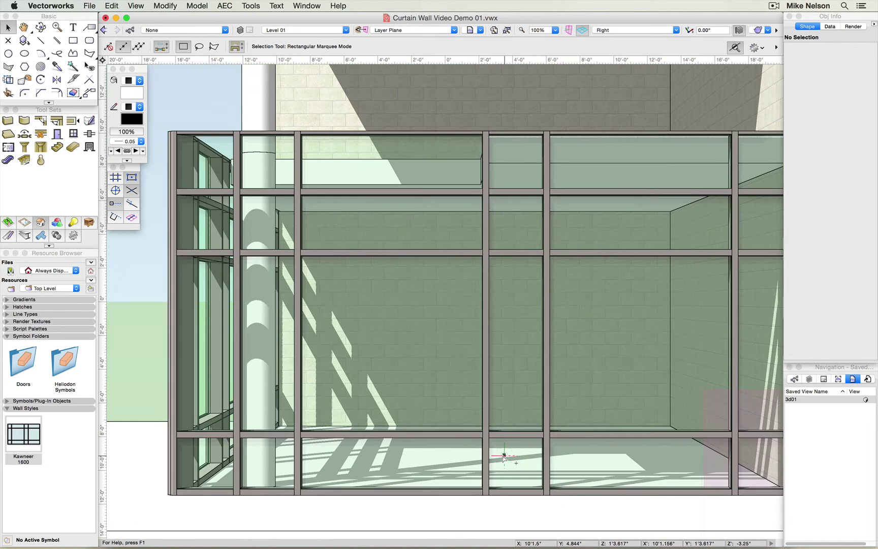
double_click(495, 440)
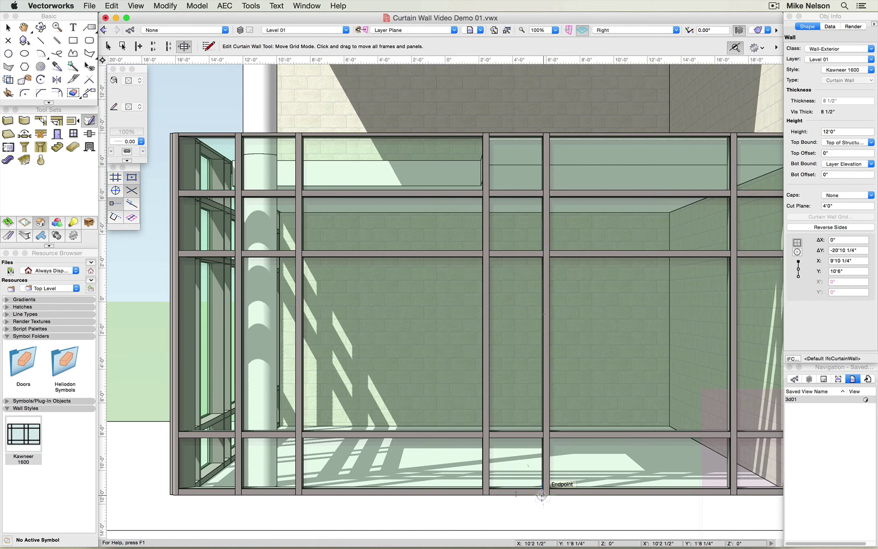
left_click_drag(542, 496, 482, 498)
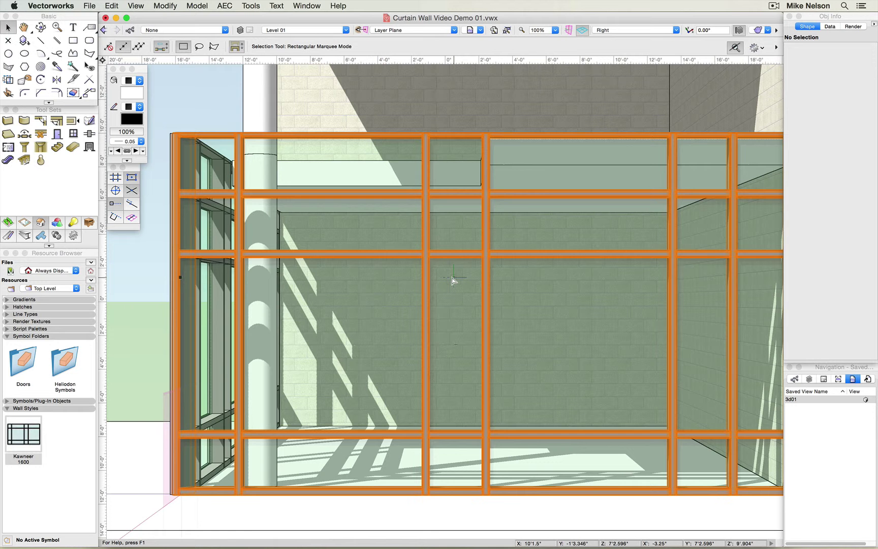
- In Right Isometric, snap the curtain wall grid frames to the wall corner, then switch to Front view
key("KP_3")
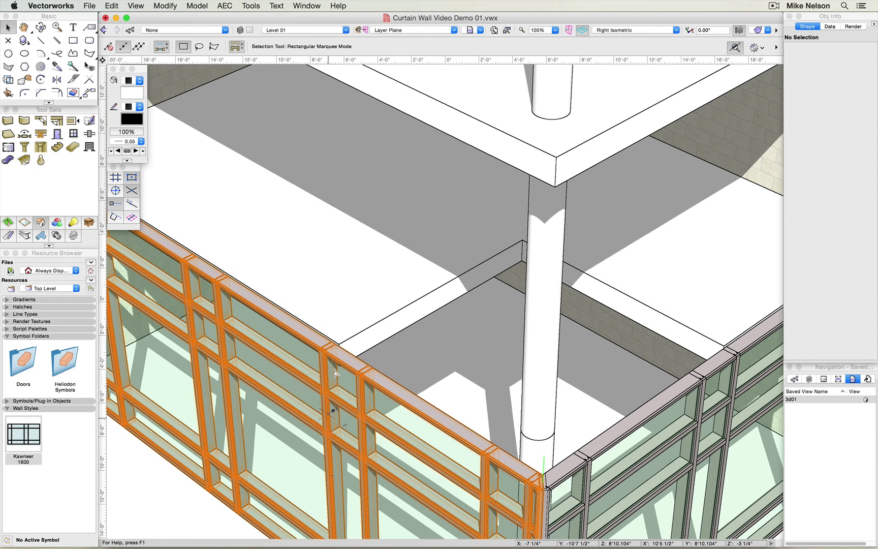
scroll(336, 354, "up", 2)
scroll(336, 354, "up", 4)
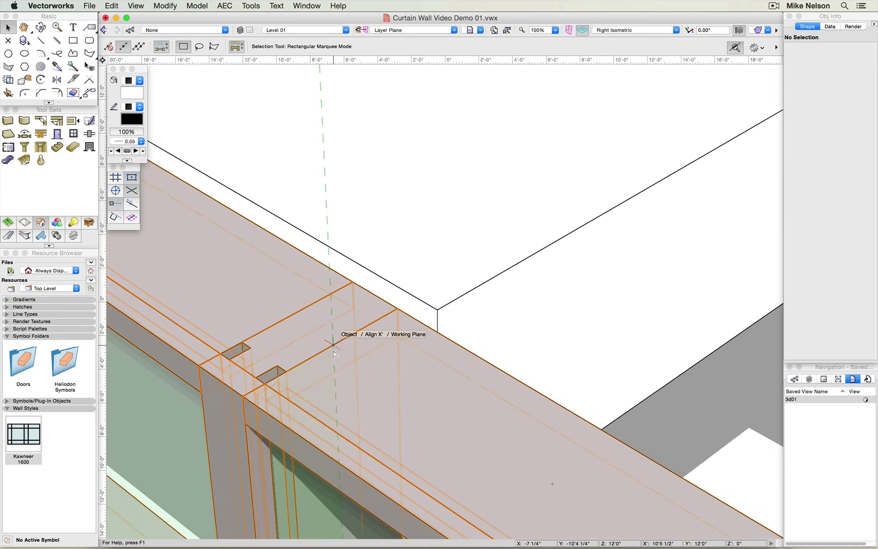
double_click(334, 350)
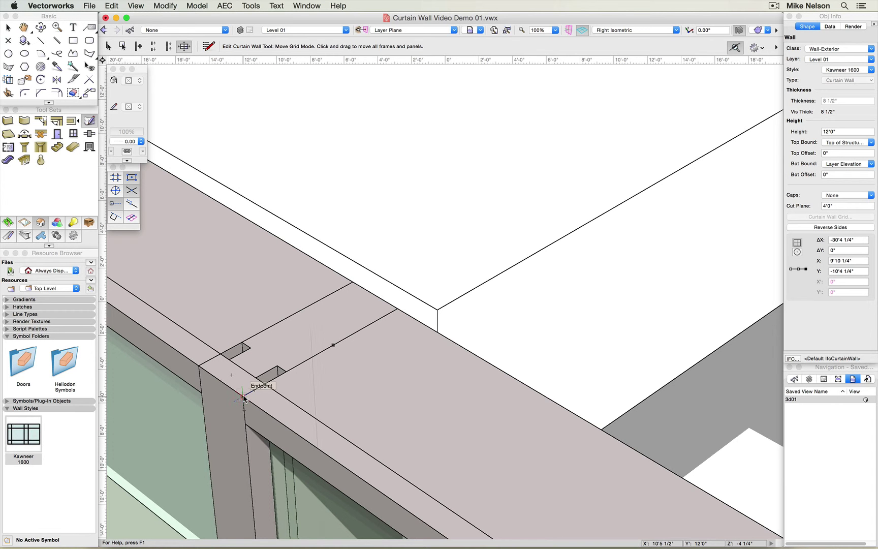
left_click_drag(244, 399, 275, 403)
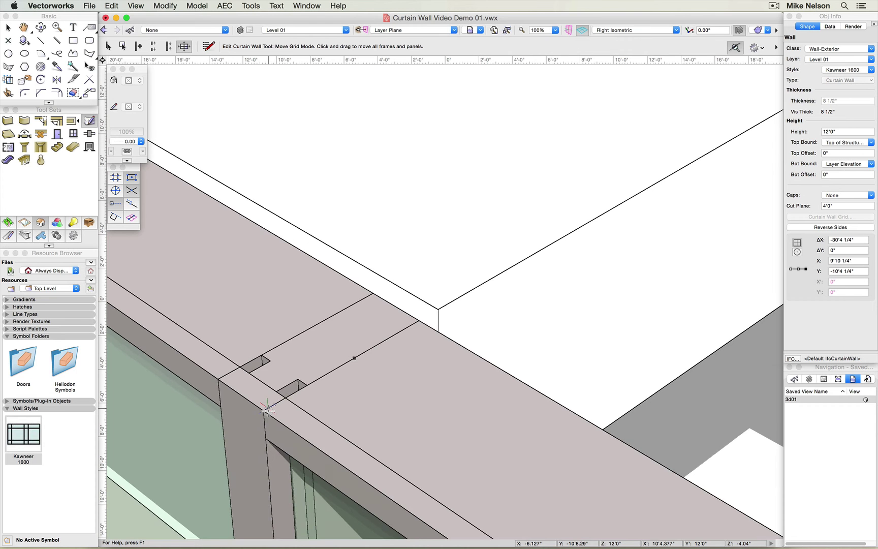
key("KP_2")
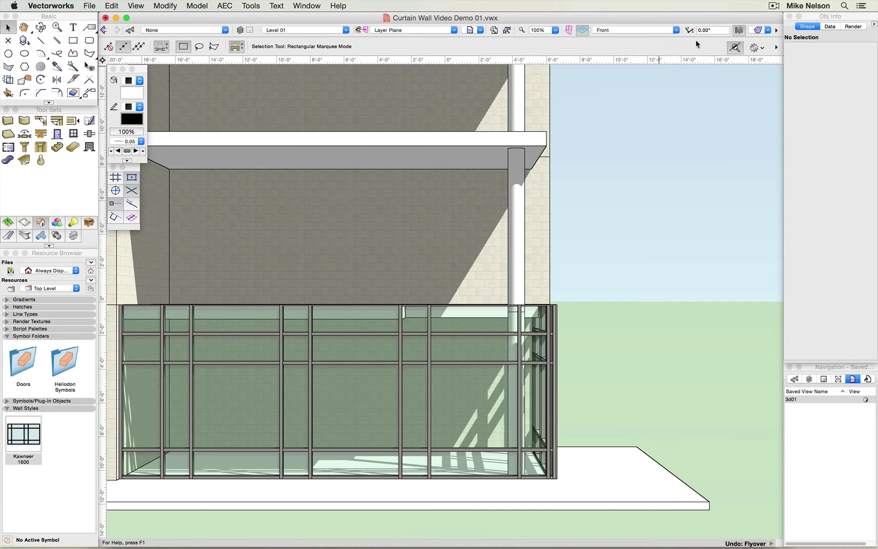
- Orbit to the building corner and delete the left curtain wall's corner mullion
left_click(40, 27)
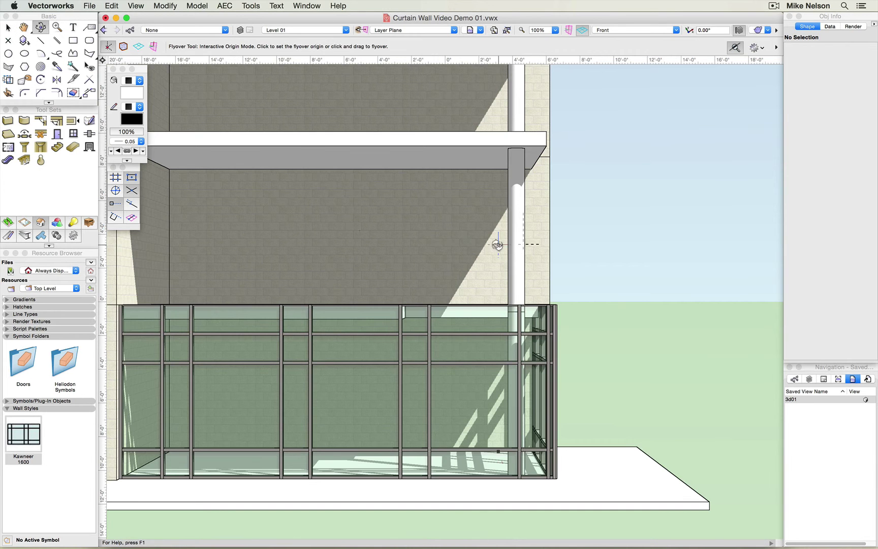
left_click_drag(595, 290, 571, 308)
scroll(564, 340, "up", 5)
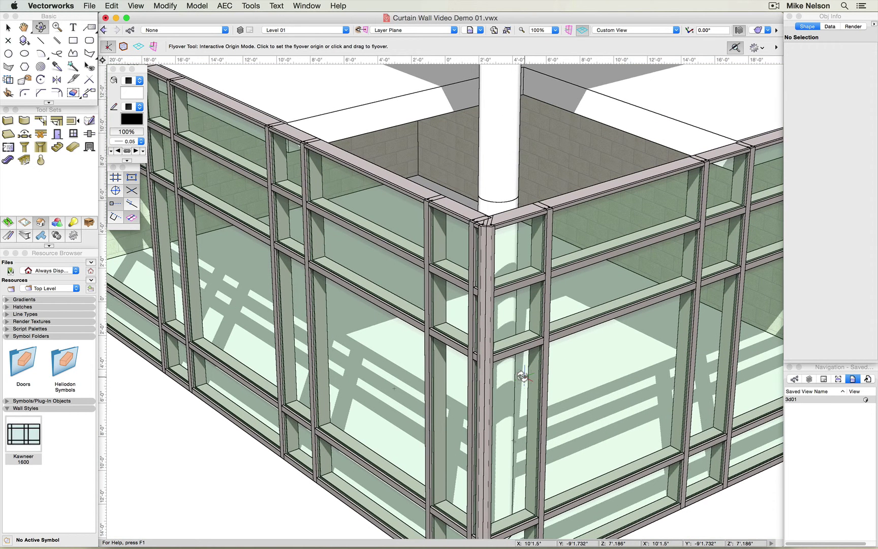
key("x")
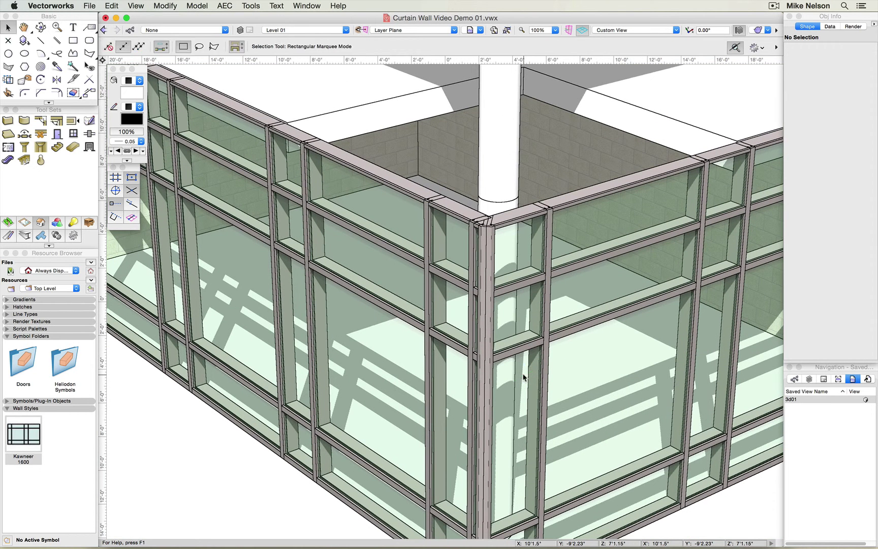
double_click(476, 256)
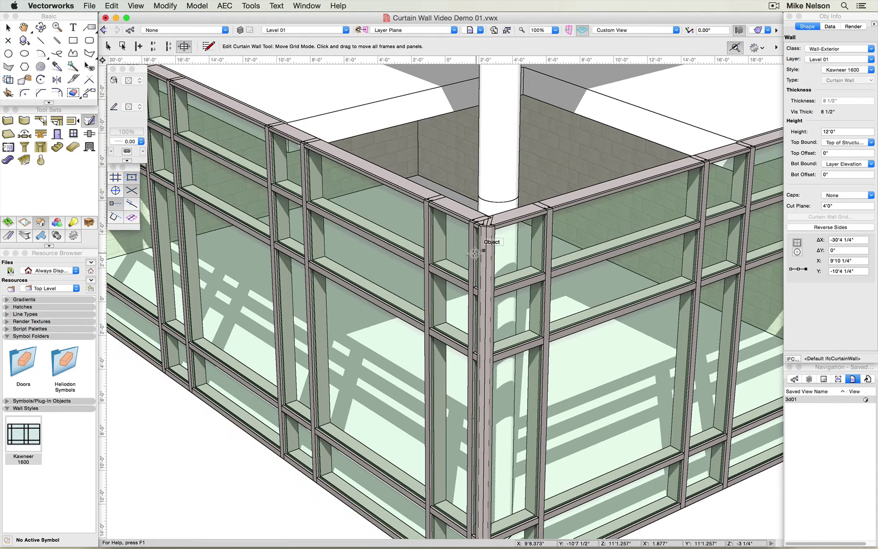
left_click(111, 46)
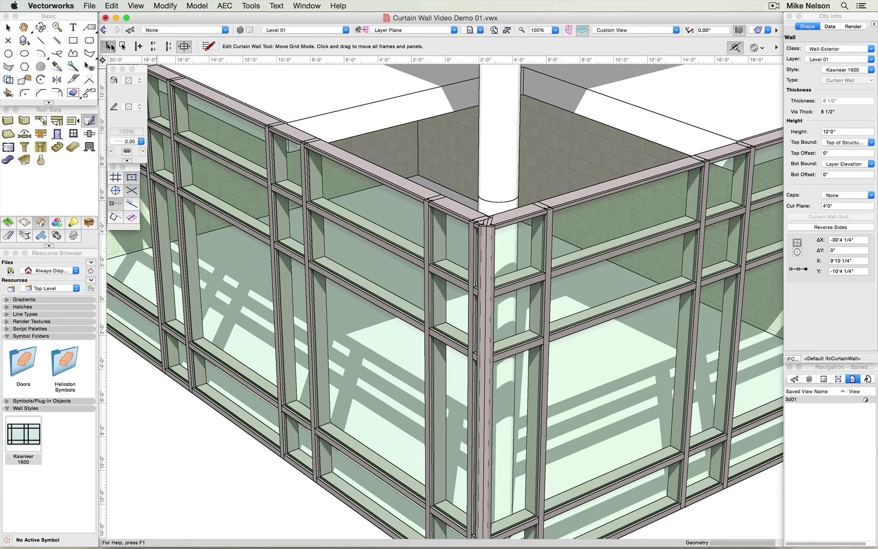
left_click(471, 314)
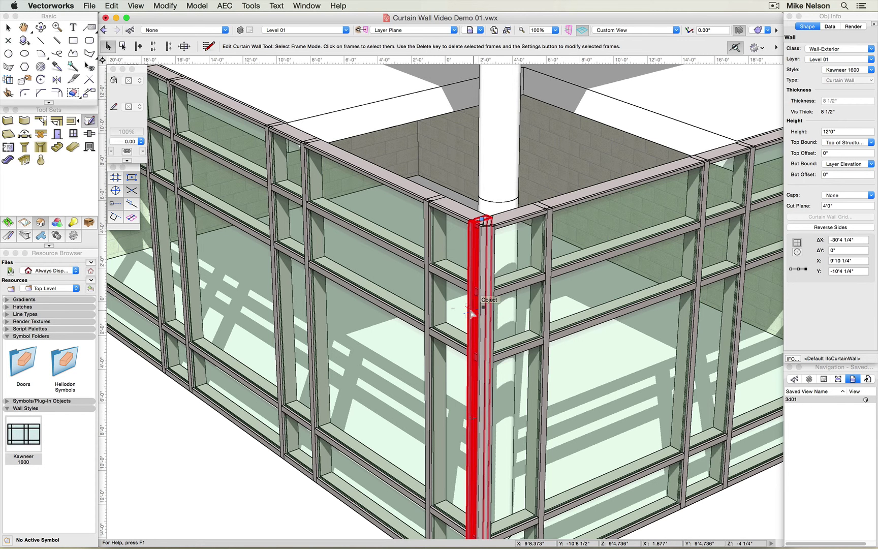
key("Delete")
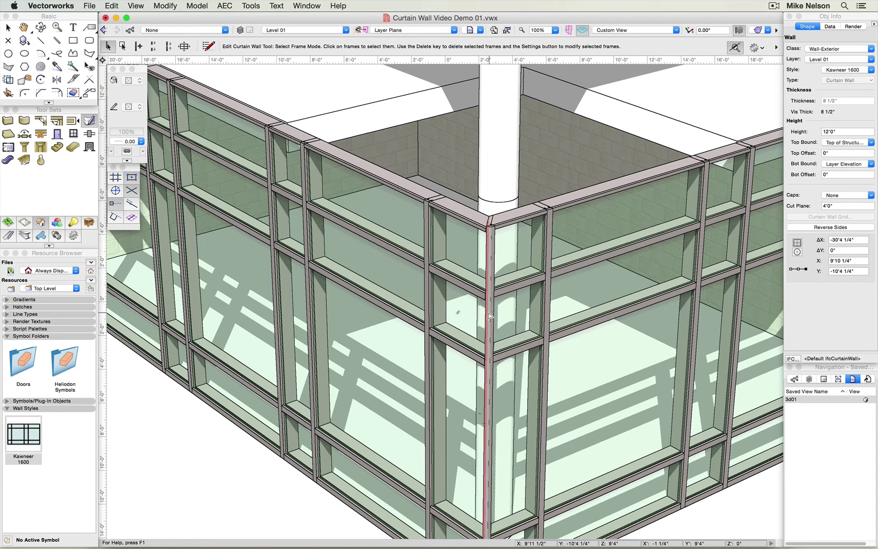
- Delete the other curtain wall's duplicate corner mullion and view the corner from another angle
left_click(491, 316)
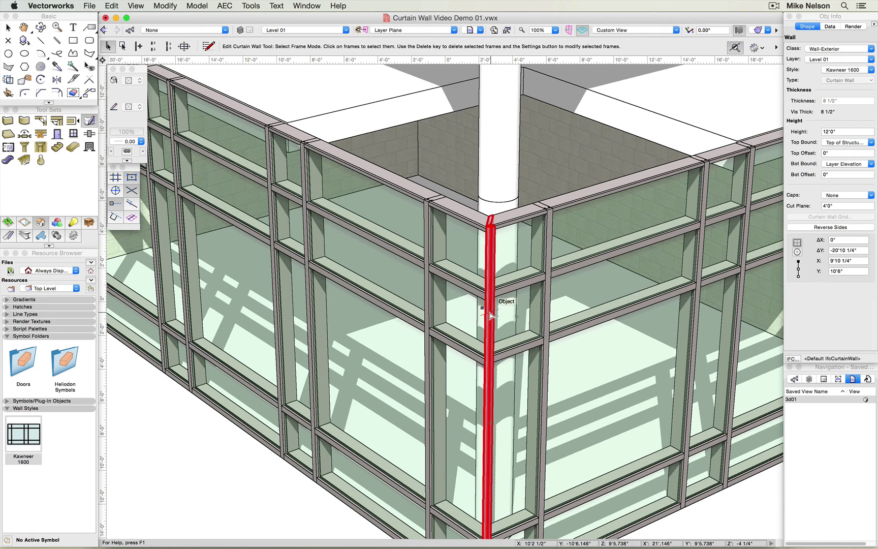
key("Delete")
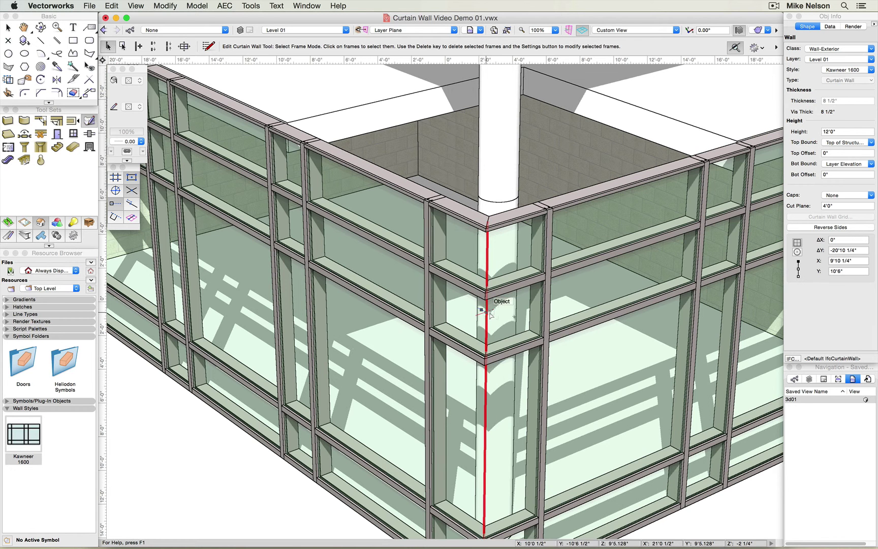
left_click(40, 27)
mouse_move(525, 237)
left_mouse_down()
mouse_move(512, 234)
mouse_move(536, 231)
left_mouse_up()
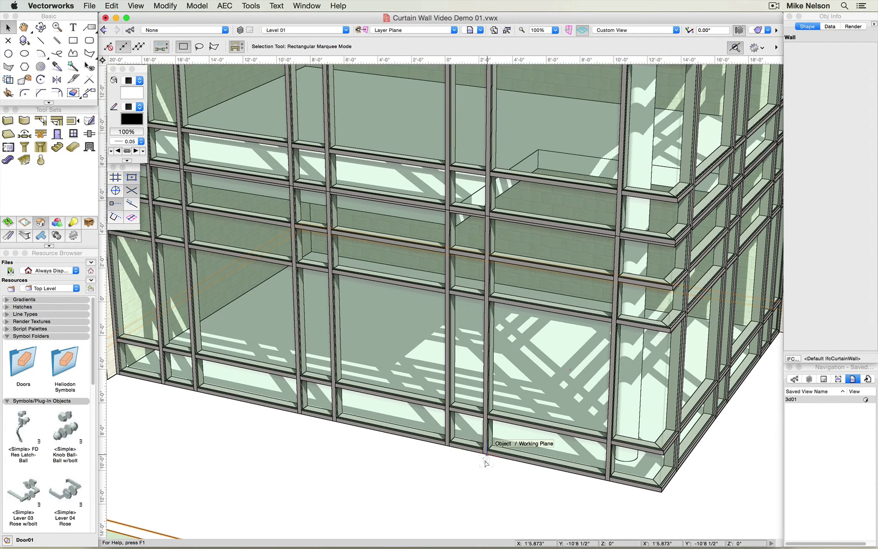
- Insert the Door01 double glass door at the front curtain wall bay's midpoint, setting its swing direction
double_click(18, 376)
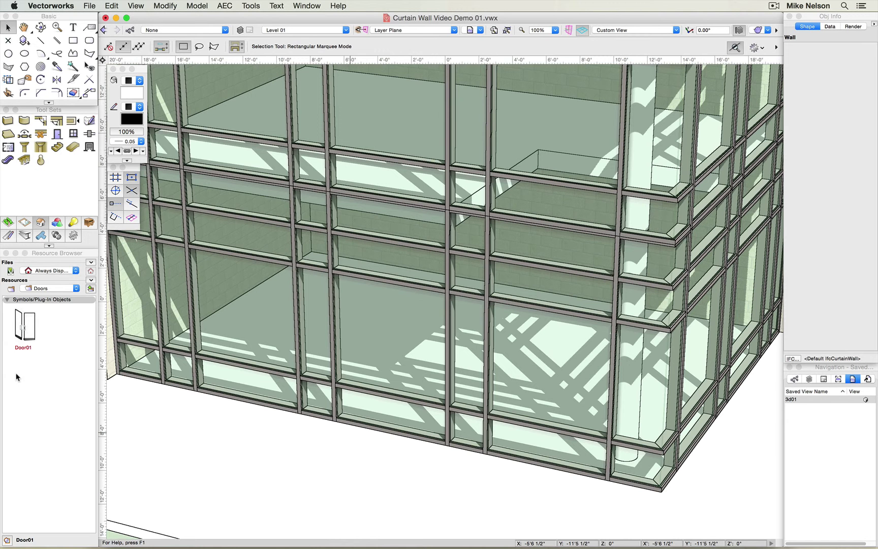
double_click(23, 333)
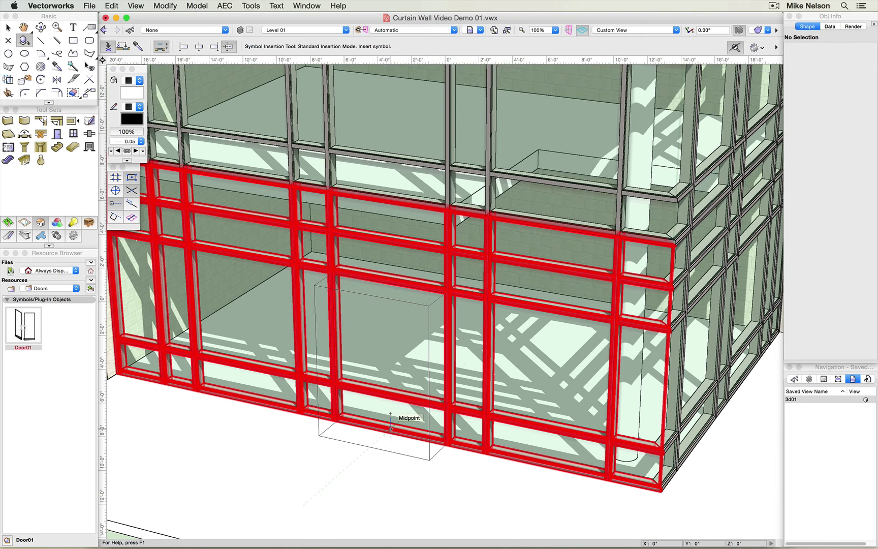
left_click(391, 428)
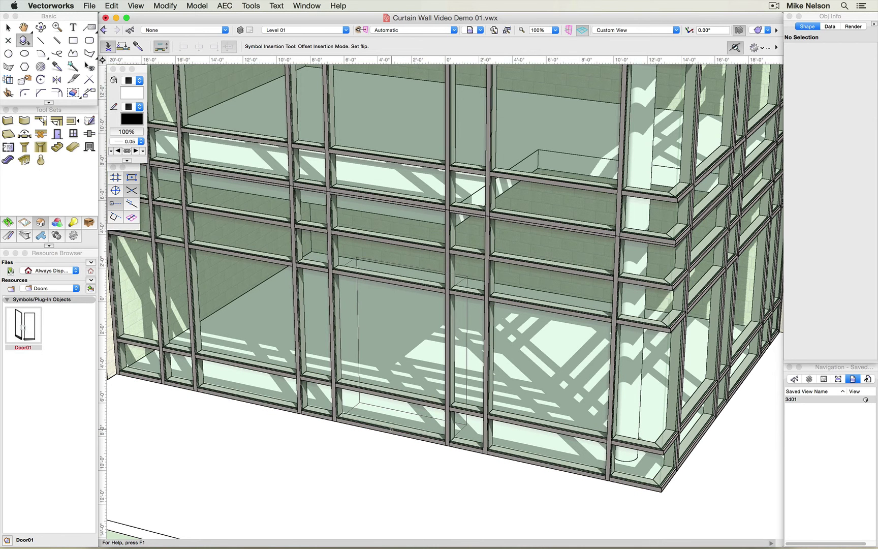
left_click(391, 430)
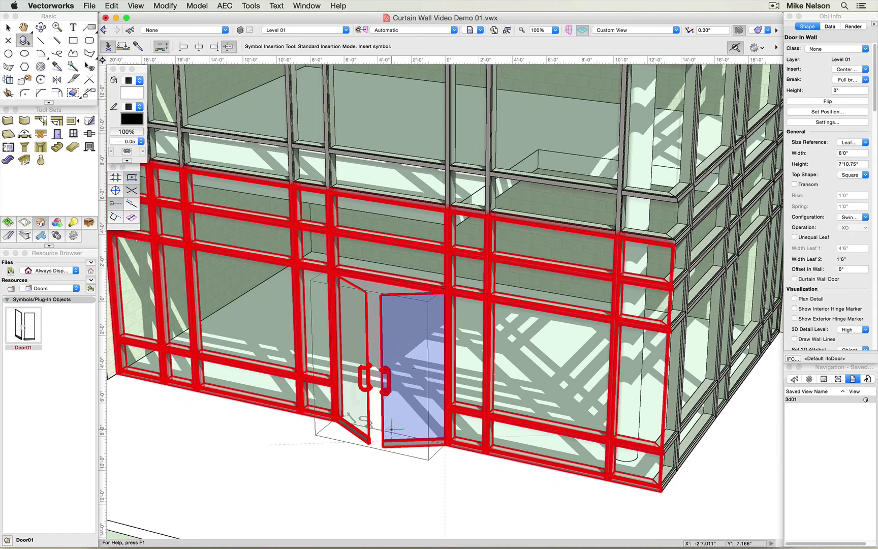
- Return to the Selection tool and pan the view to recentre the door
key("x")
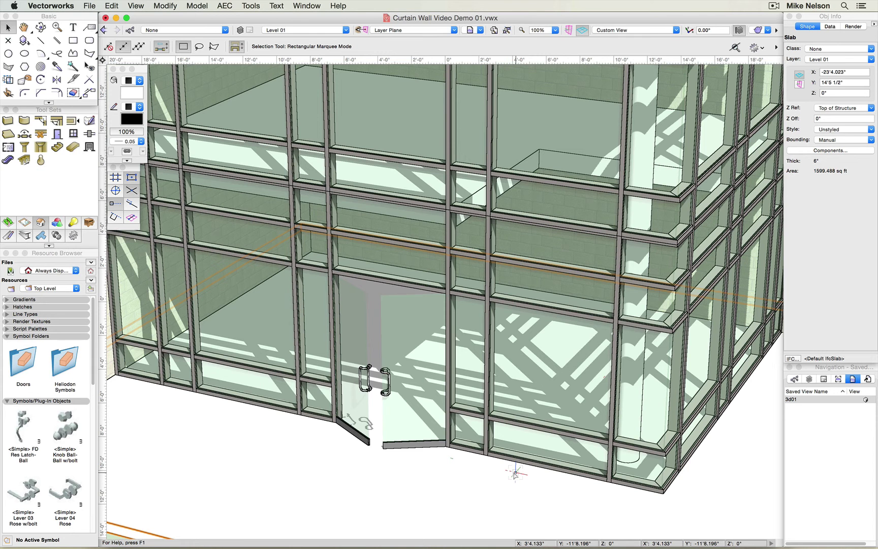
left_click(24, 27)
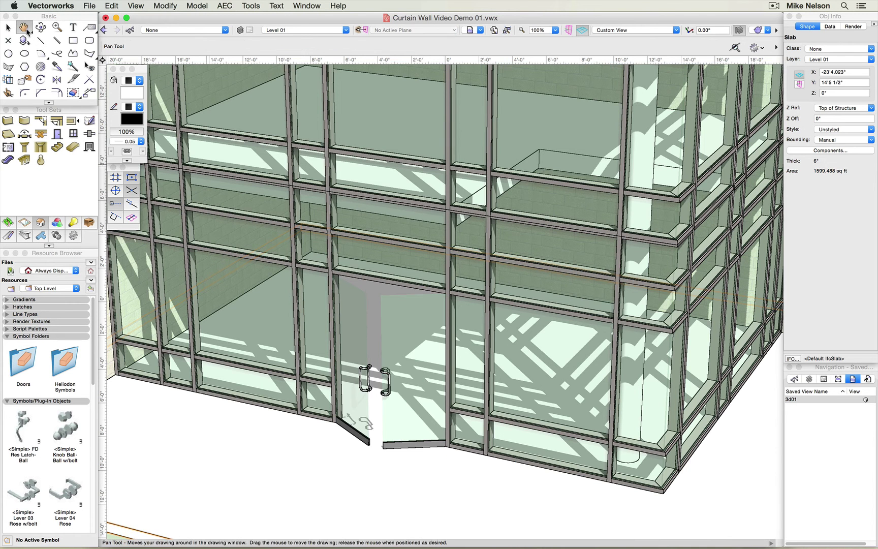
left_click_drag(312, 253, 396, 291)
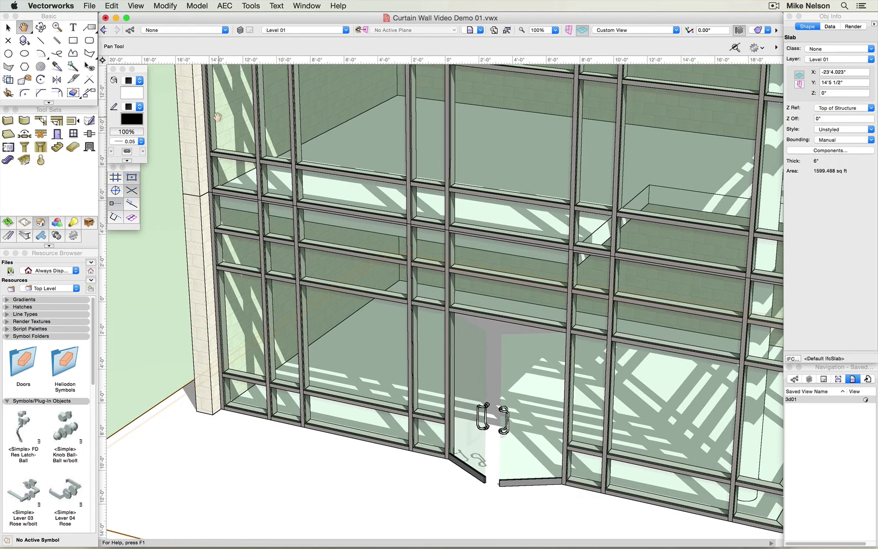
key("x")
key("x")
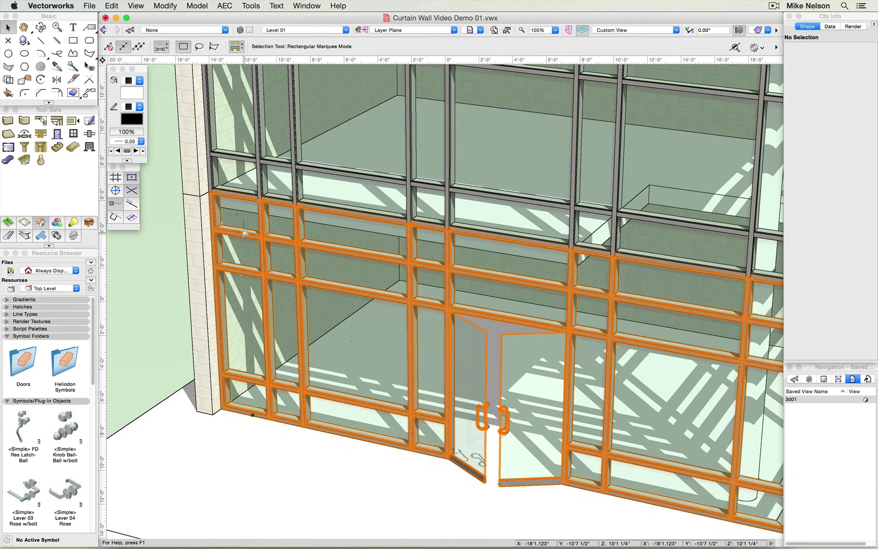
- Set the panel row above the door to Spandrel type with the CW Spandrel class
double_click(244, 226)
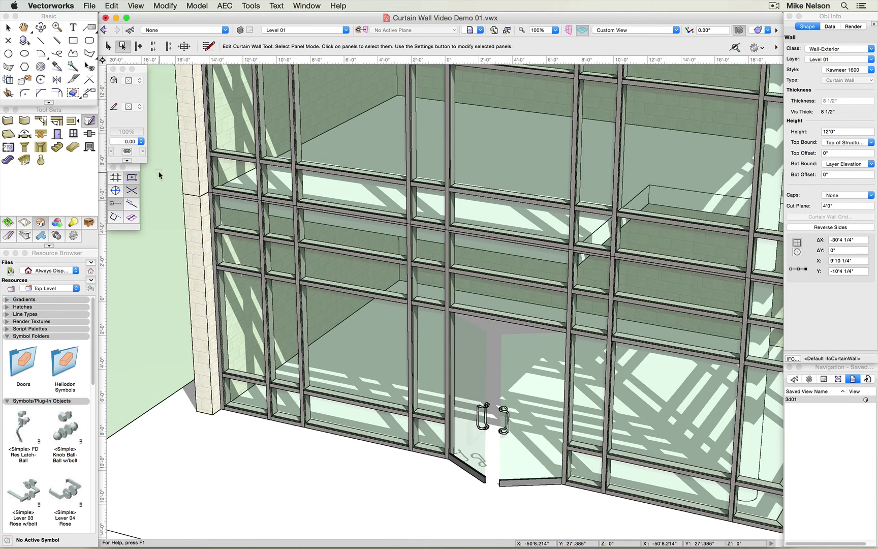
left_click_drag(160, 173, 582, 305)
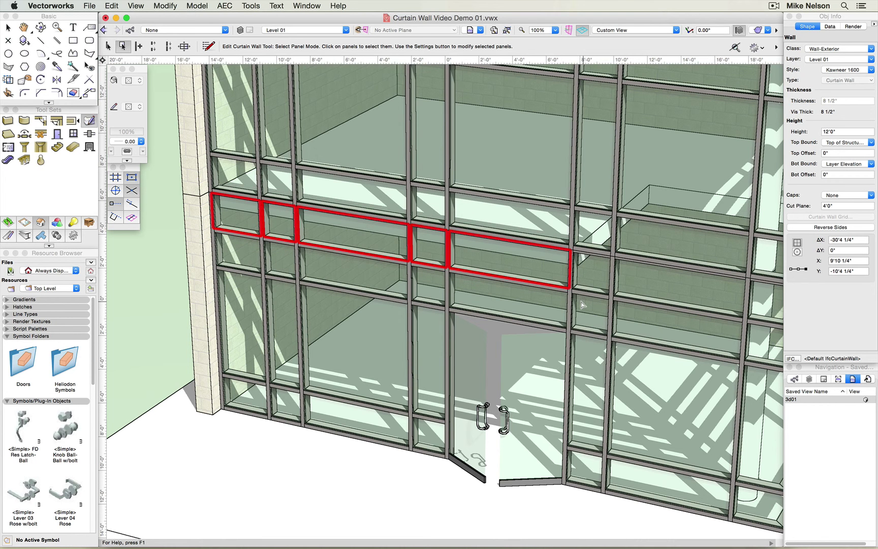
right_click(522, 265)
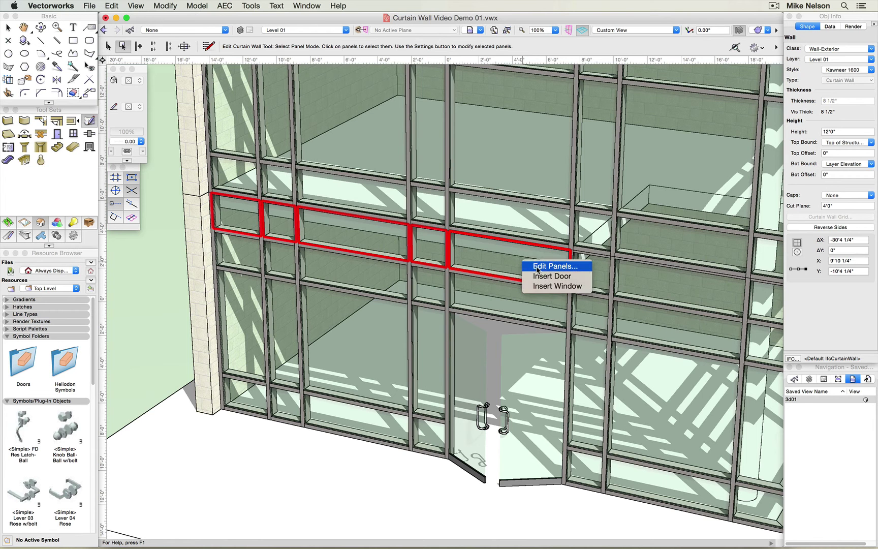
left_click(555, 266)
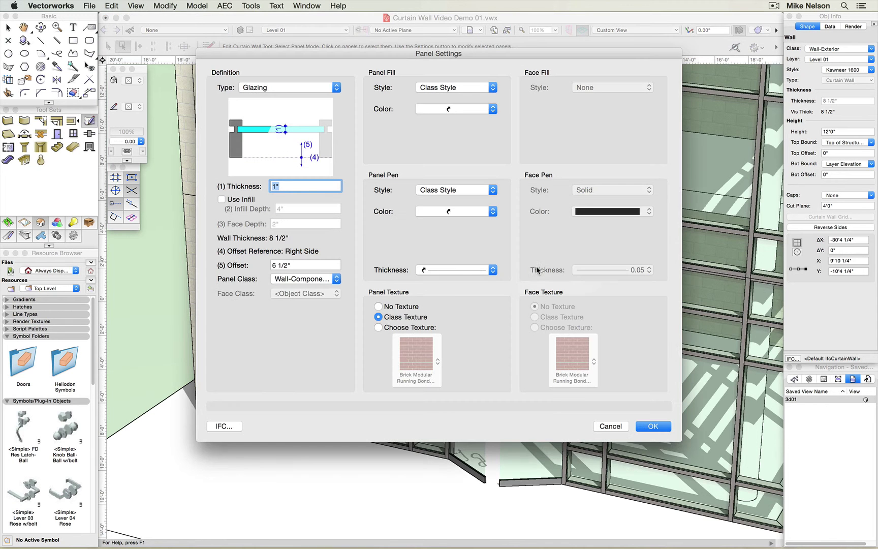
left_click(267, 89)
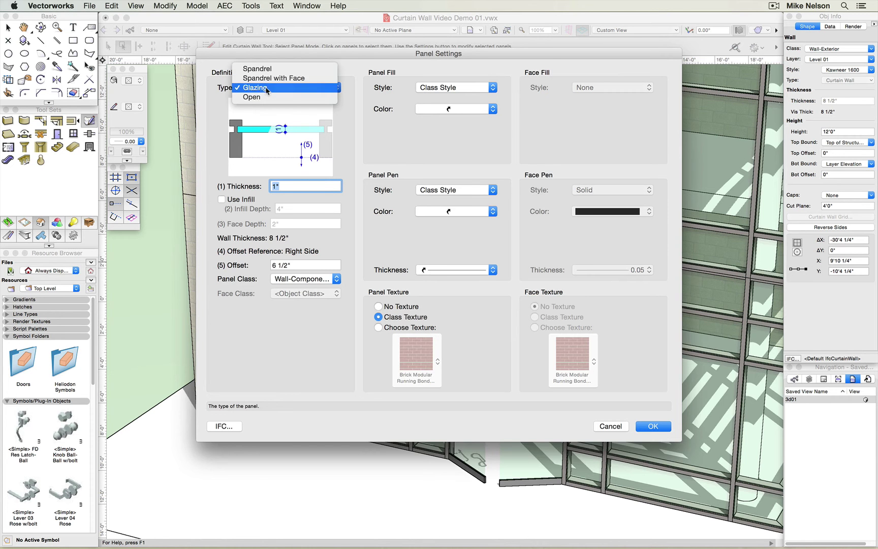
left_click(262, 69)
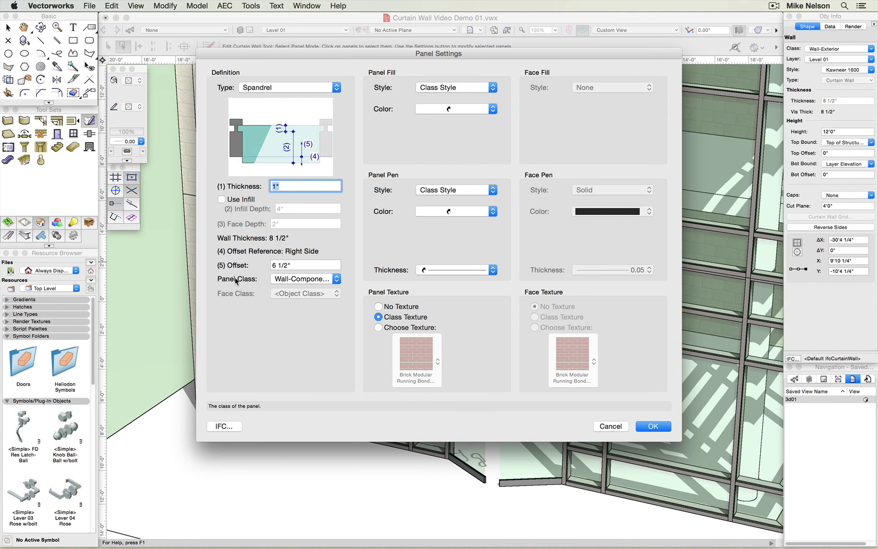
left_click(291, 283)
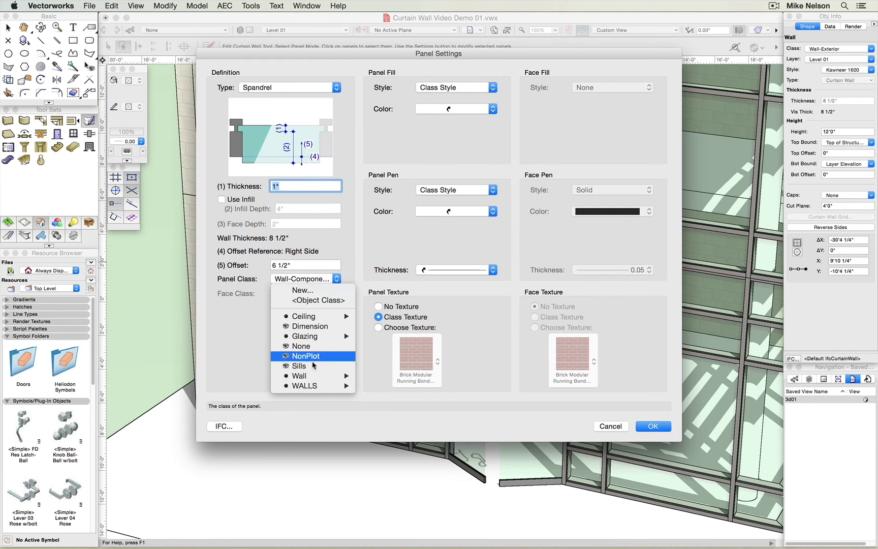
mouse_move(313, 377)
mouse_move(381, 379)
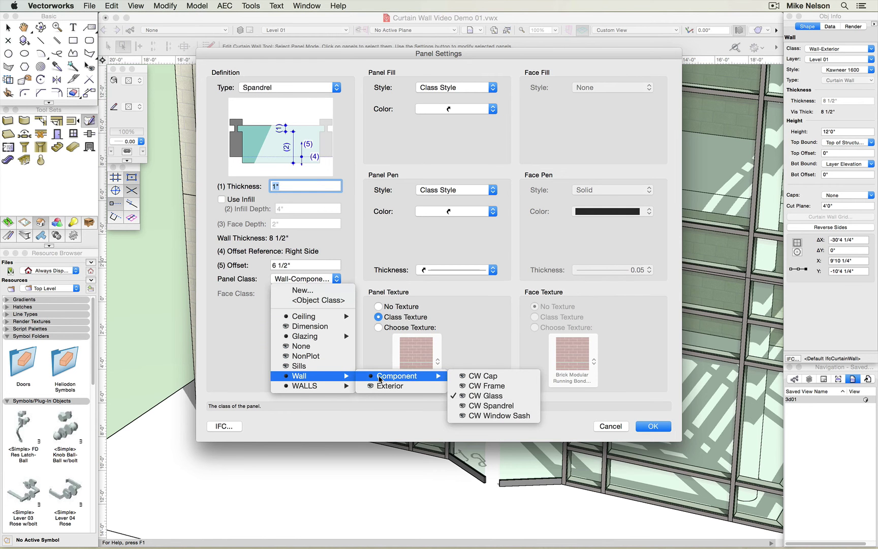
left_click(469, 405)
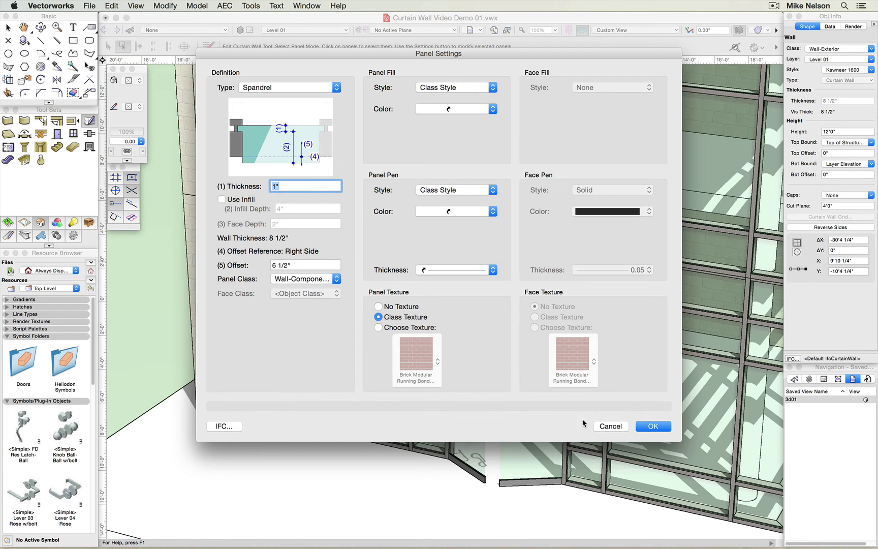
- Apply the spandrel panel settings and switch to the Front view
left_click(654, 427)
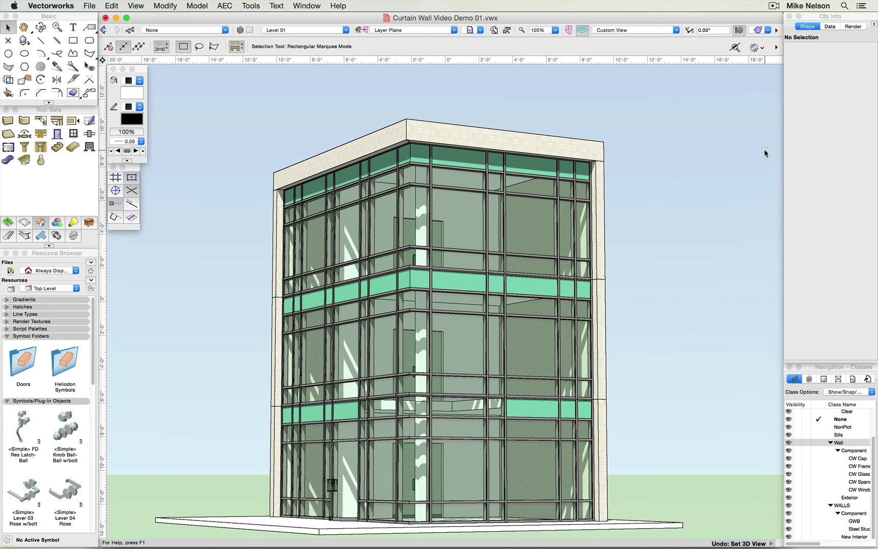
key("KP_2")
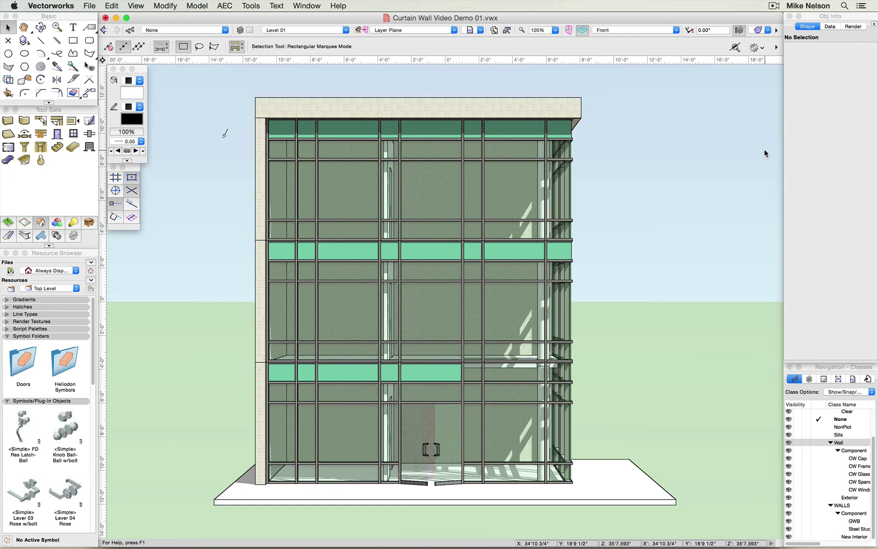
- Set the narrow panels beside the door to Spandrel type with the CW Spandrel class
double_click(377, 416)
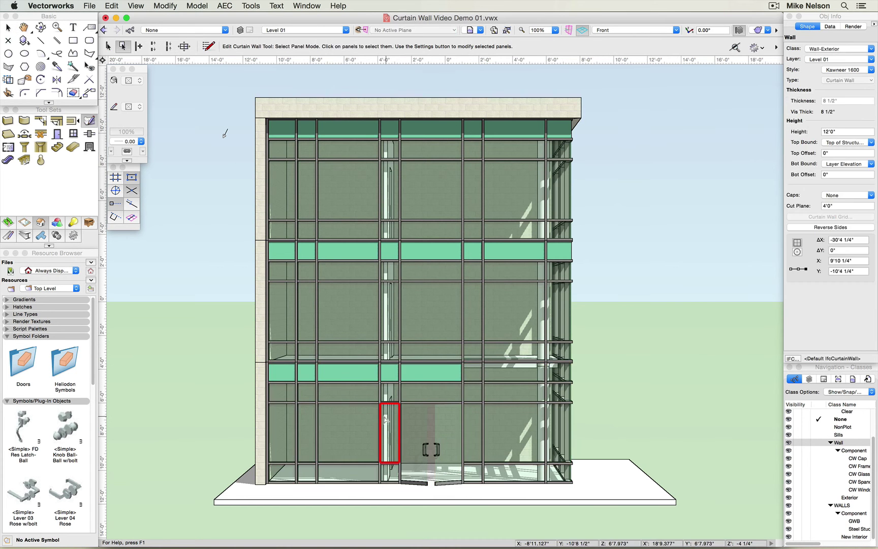
left_click(389, 394, "shift")
left_click(387, 473, "shift")
right_click(387, 476)
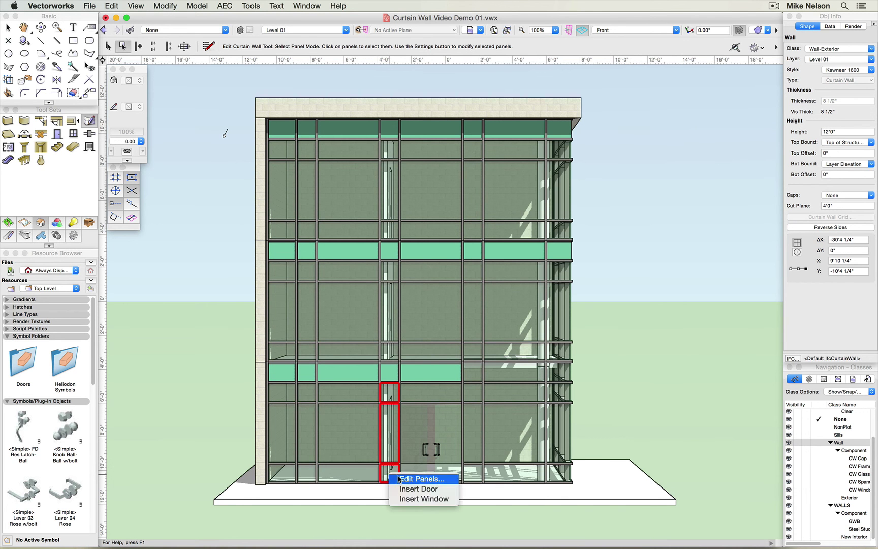
left_click(400, 480)
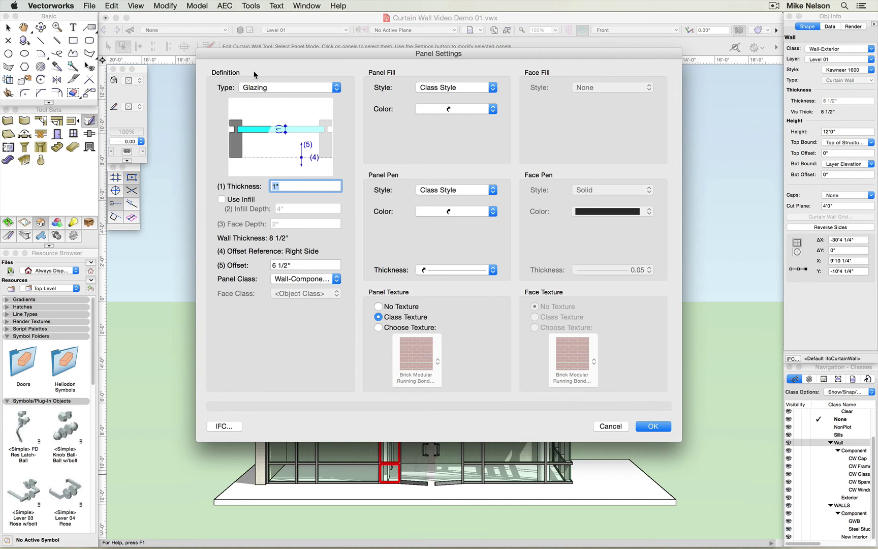
left_click(259, 89)
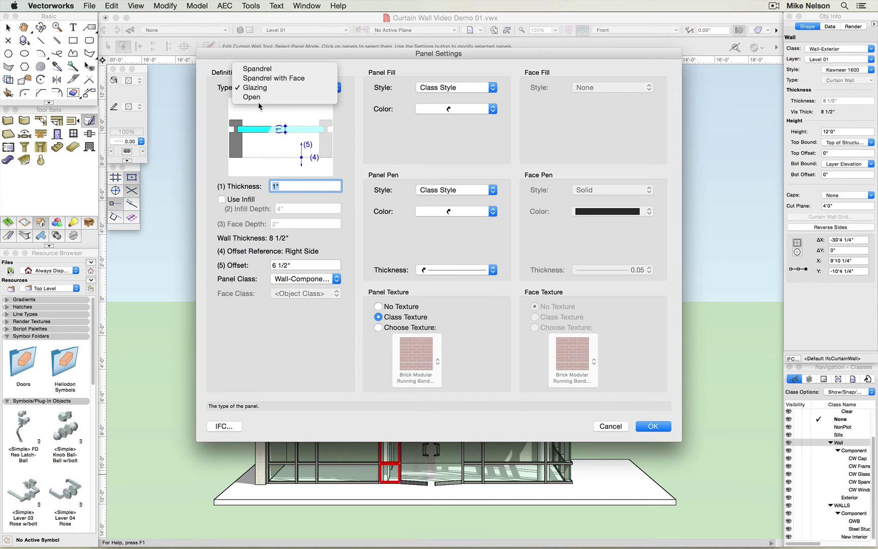
left_click(257, 69)
left_click(288, 279)
mouse_move(318, 380)
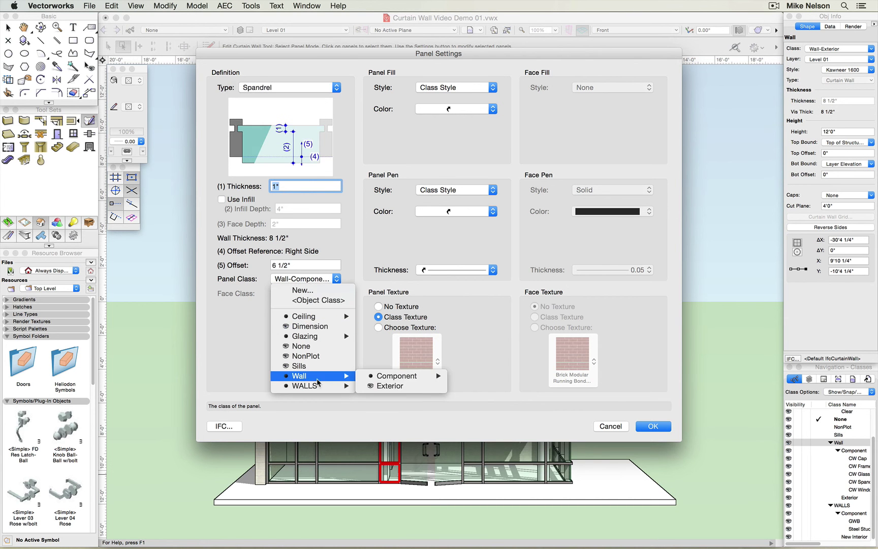
mouse_move(368, 378)
left_click(492, 406)
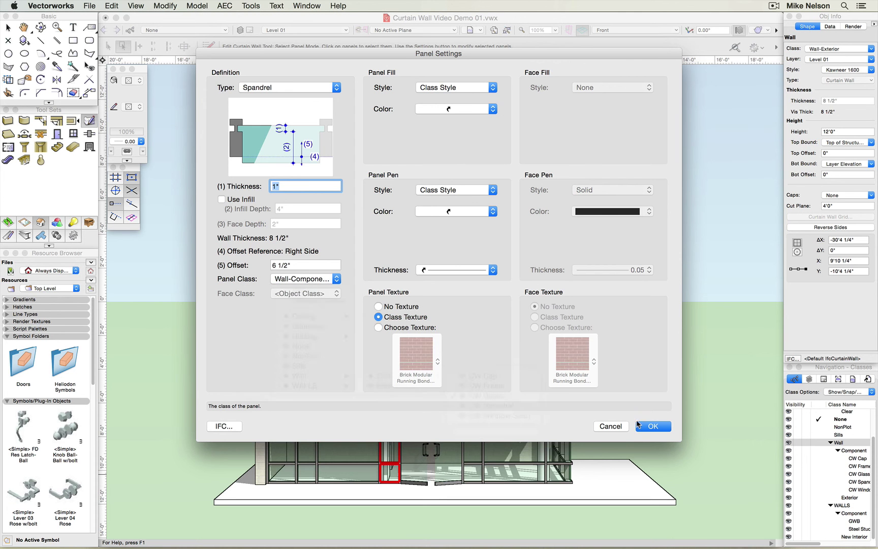
left_click(655, 427)
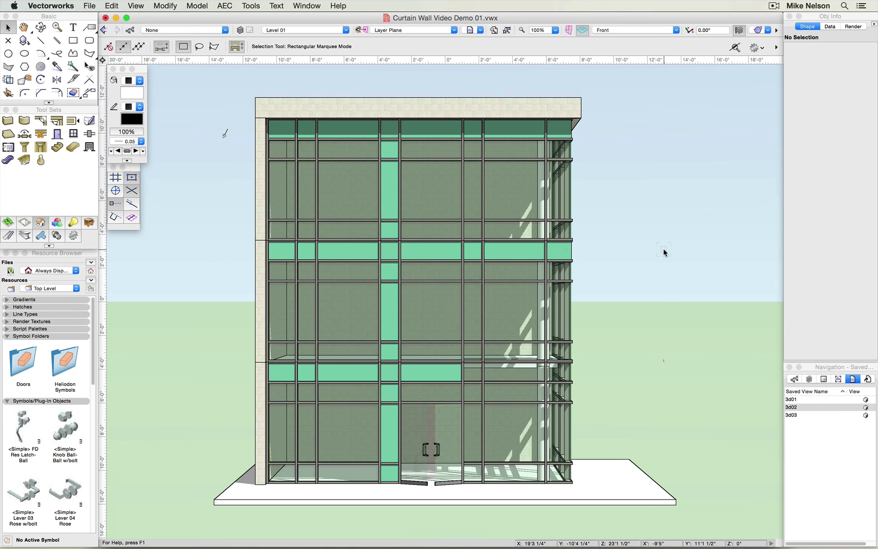
- Insert a window into the corner panel on the ground, second and top floors of the front curtain wall
double_click(360, 405)
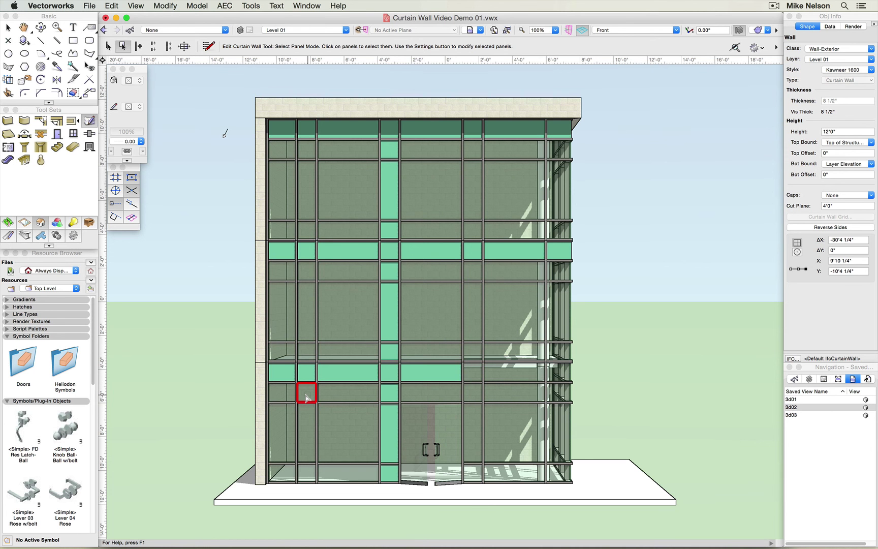
right_click(307, 398)
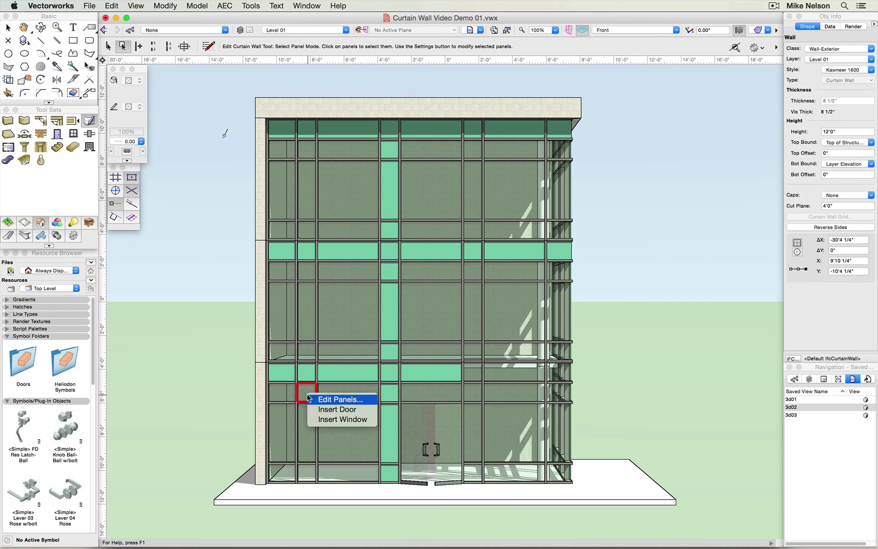
left_click(334, 419)
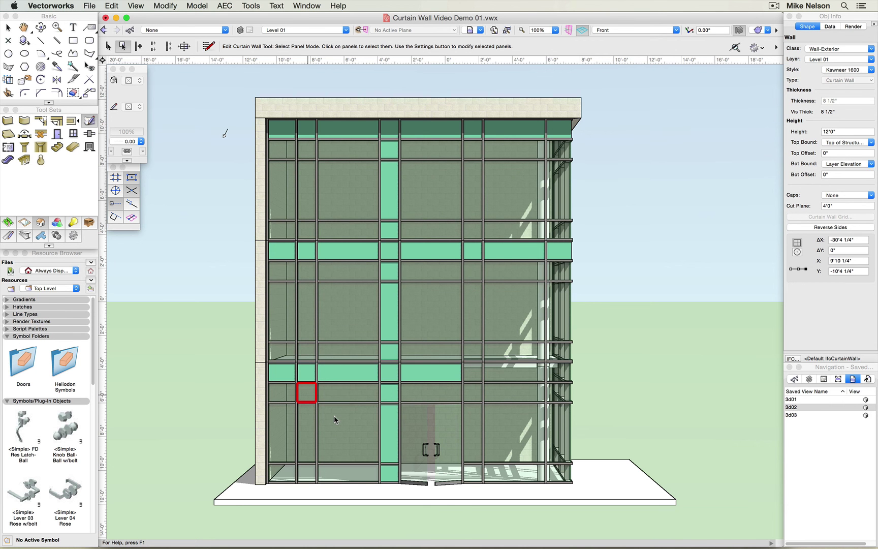
left_click(281, 277)
right_click(281, 277)
left_click(298, 299)
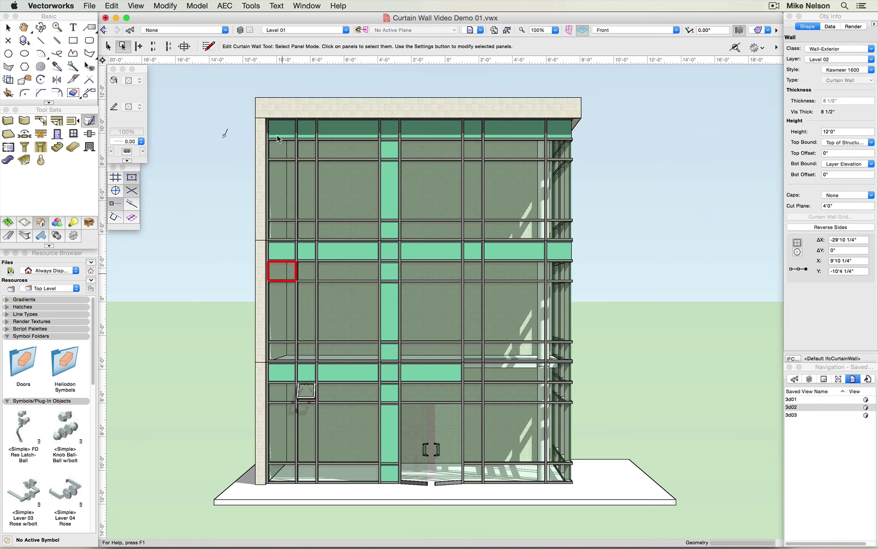
left_click(280, 149)
right_click(279, 150)
left_click(299, 175)
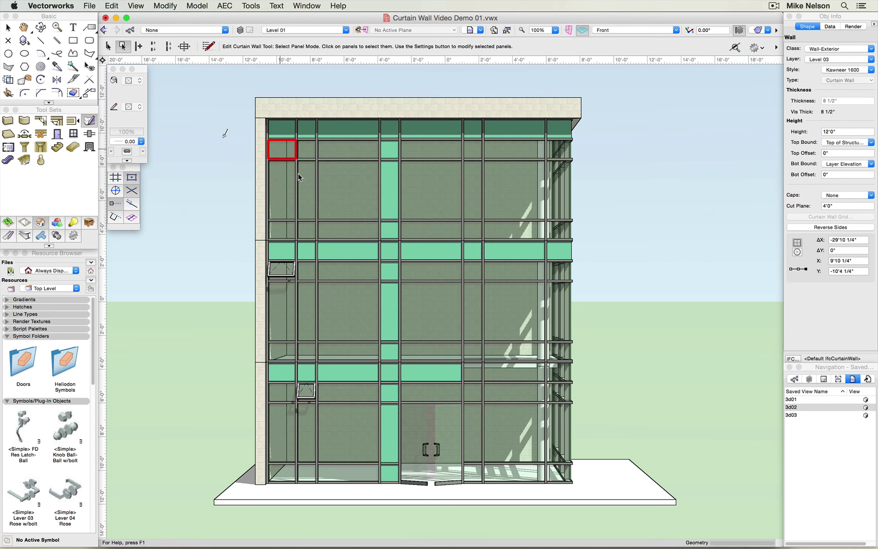
- In Right view, insert windows into the top-floor and second-floor side-facade panels
key("6")
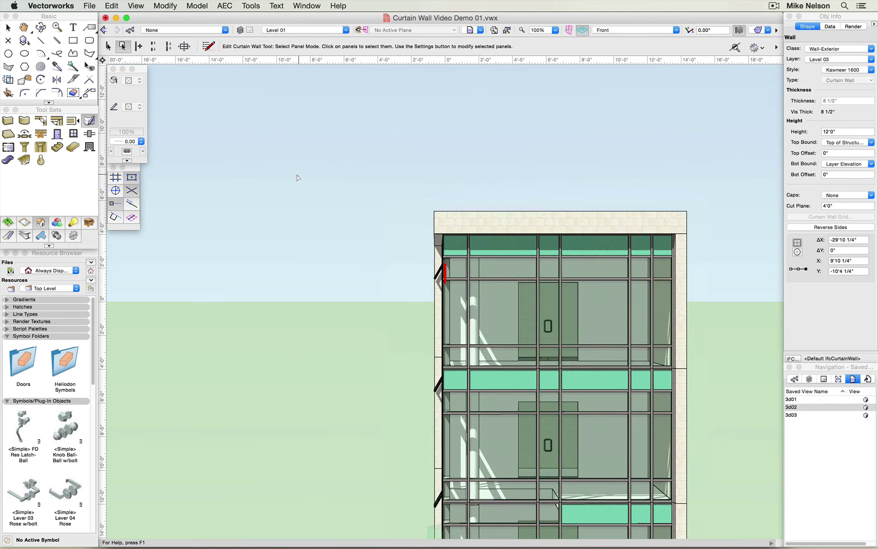
left_click(551, 272)
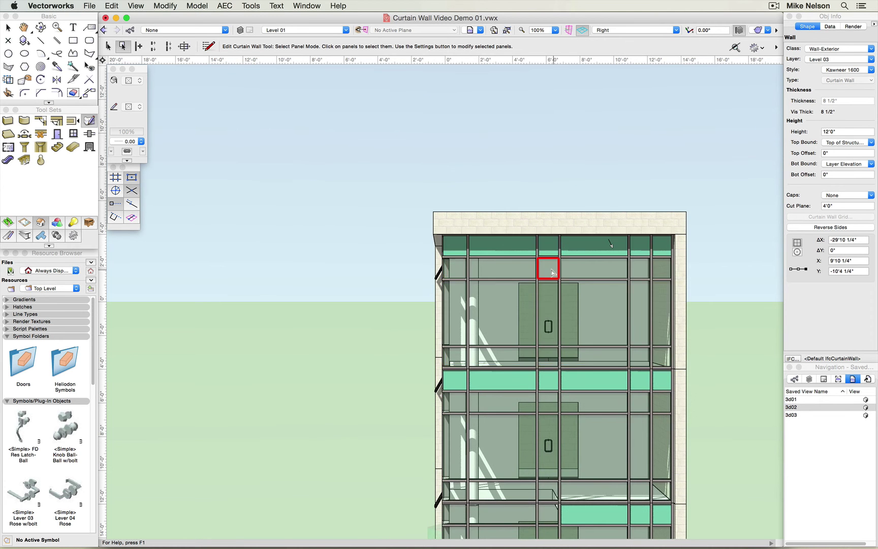
right_click(553, 272)
left_click(572, 295)
left_click(646, 410)
right_click(646, 408)
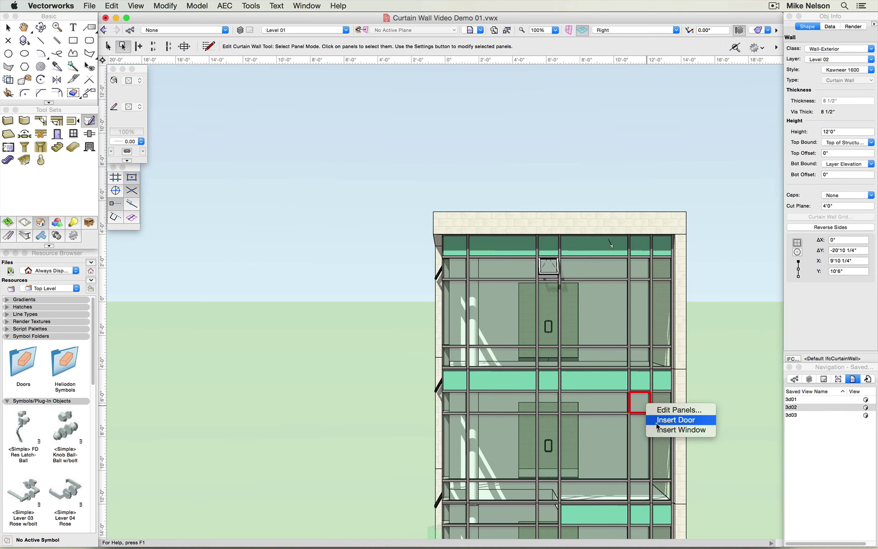
left_click(657, 424)
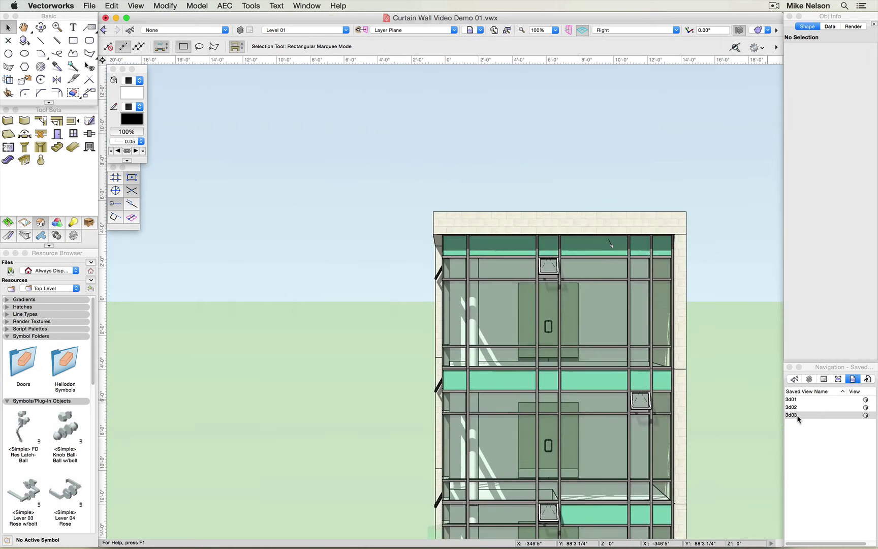
double_click(796, 414)
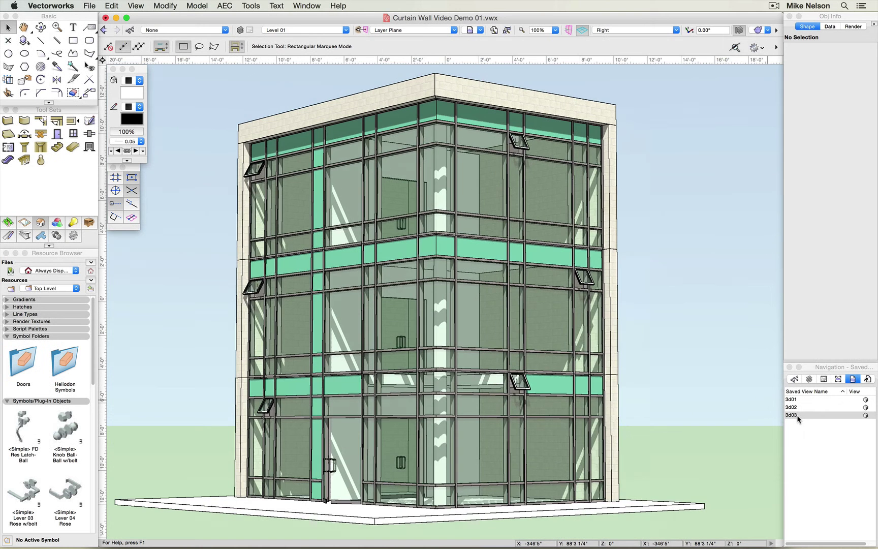